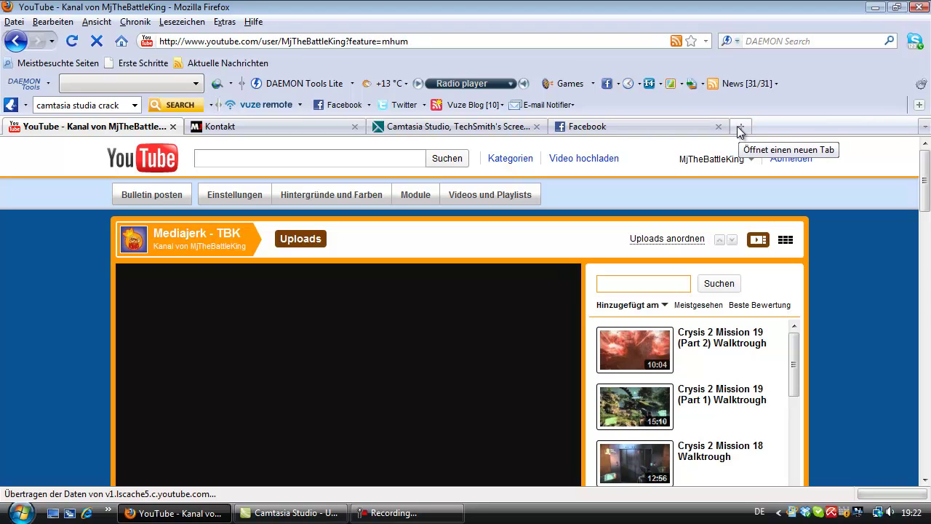
Search YouTube for 'blender' and open the Big Buck Bunny video
{"action": "left_click", "coordinate": [366, 161]}
{"action": "type", "text": "blender"}
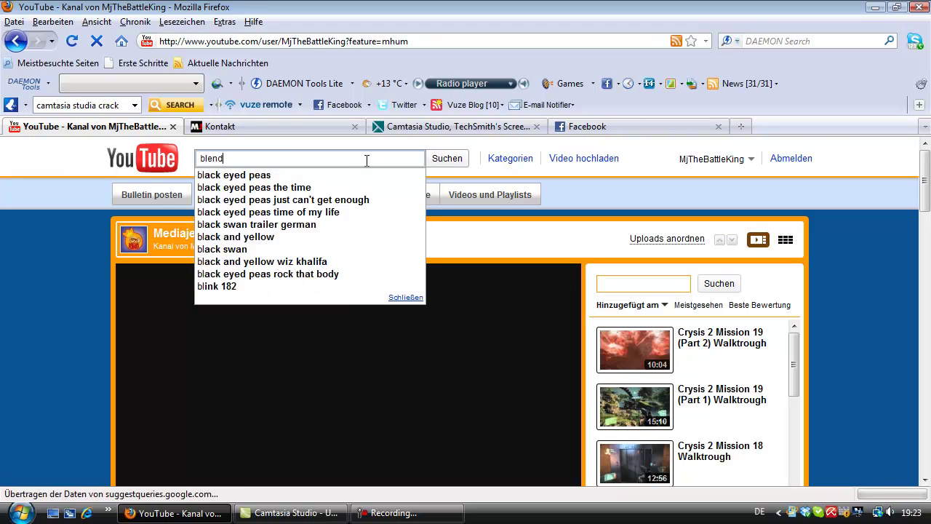
{"action": "key", "text": "Return"}
{"action": "scroll", "coordinate": [306, 254], "scroll_direction": "down", "scroll_amount": 2}
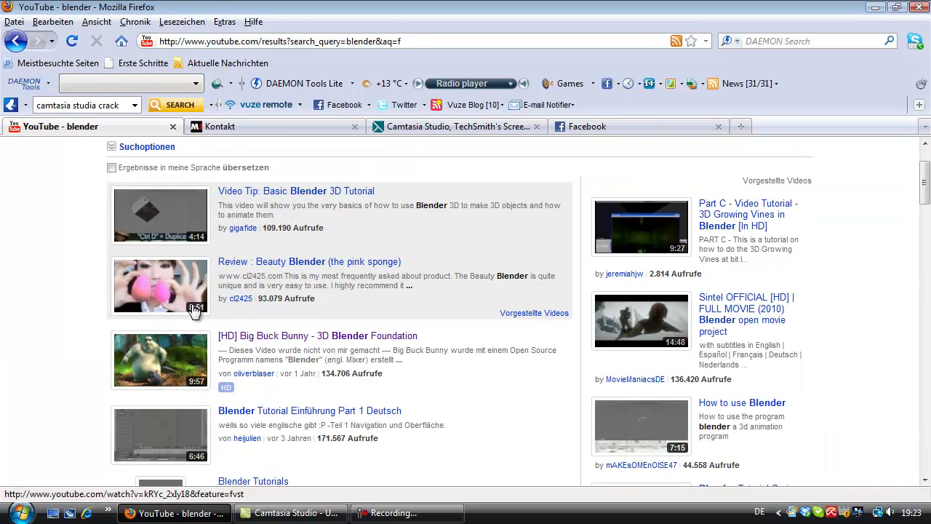
{"action": "left_click", "coordinate": [155, 362]}
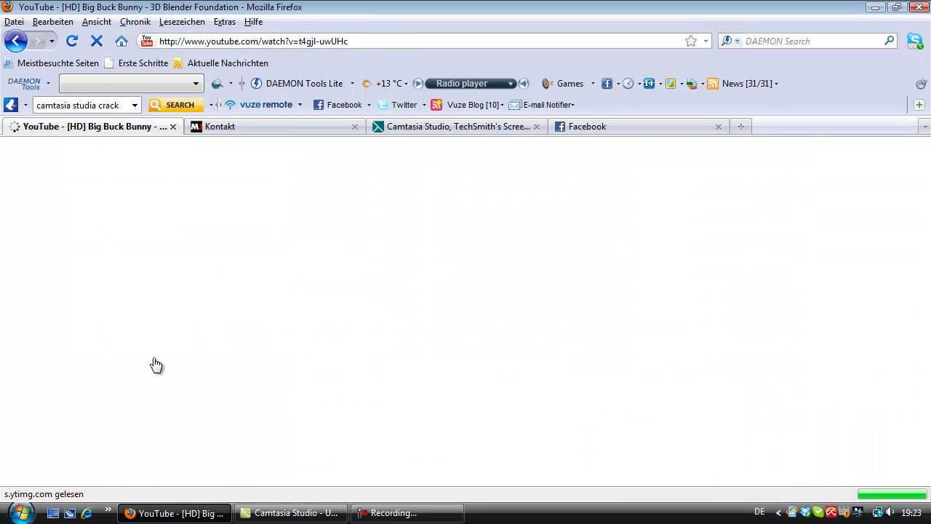
Skip the video ahead and pause it at 2:49
{"action": "scroll", "coordinate": [102, 316], "scroll_direction": "down", "scroll_amount": 2}
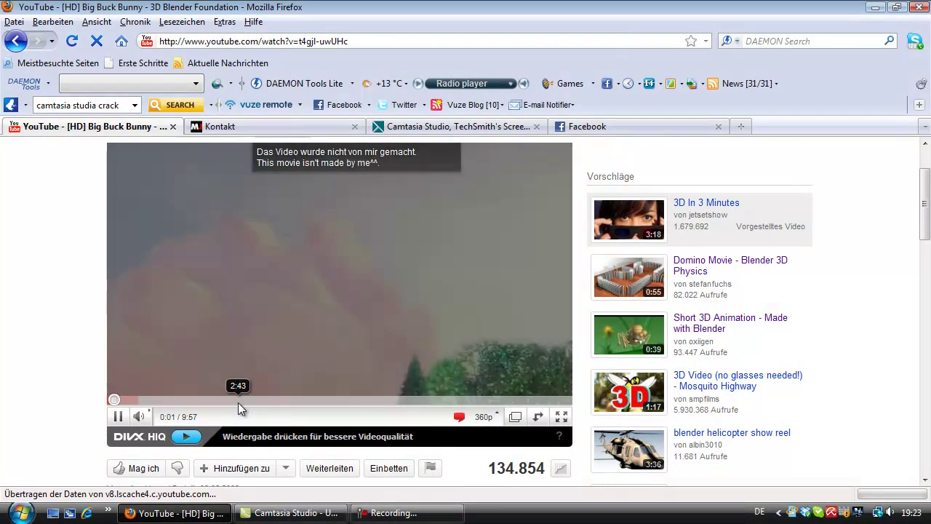
{"action": "left_click", "coordinate": [238, 400]}
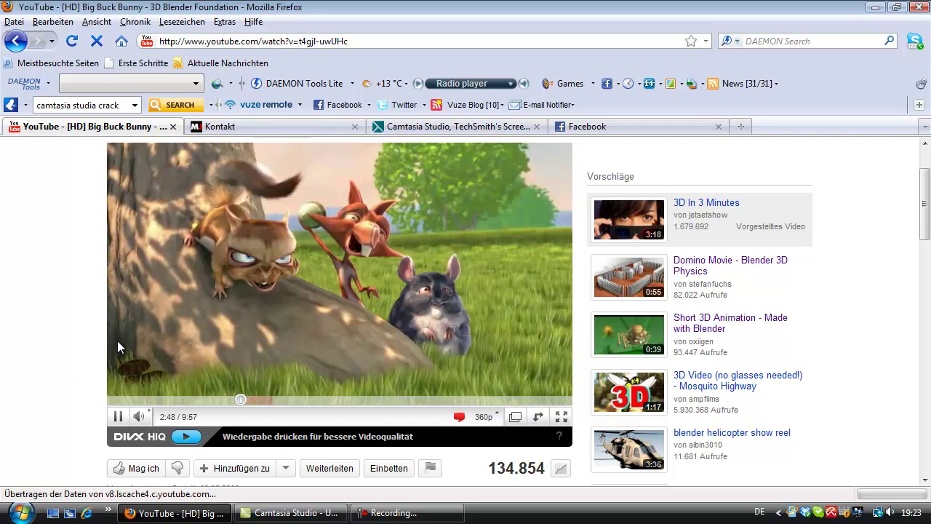
{"action": "left_click", "coordinate": [144, 332]}
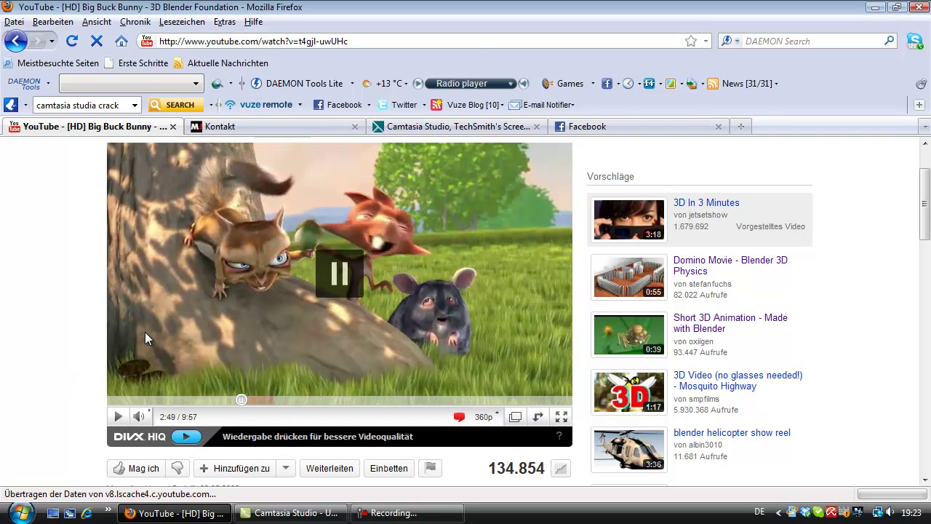
{"action": "left_click", "coordinate": [474, 42]}
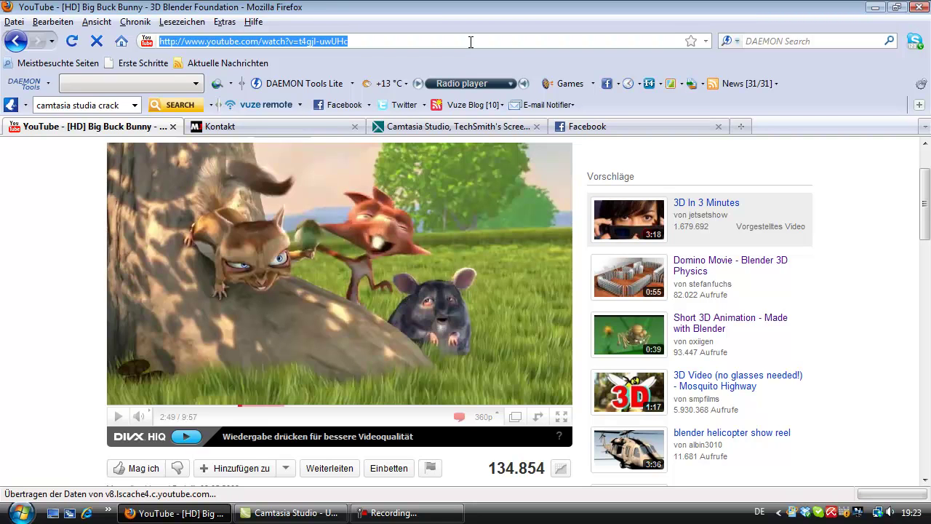
{"action": "type", "text": "www"}
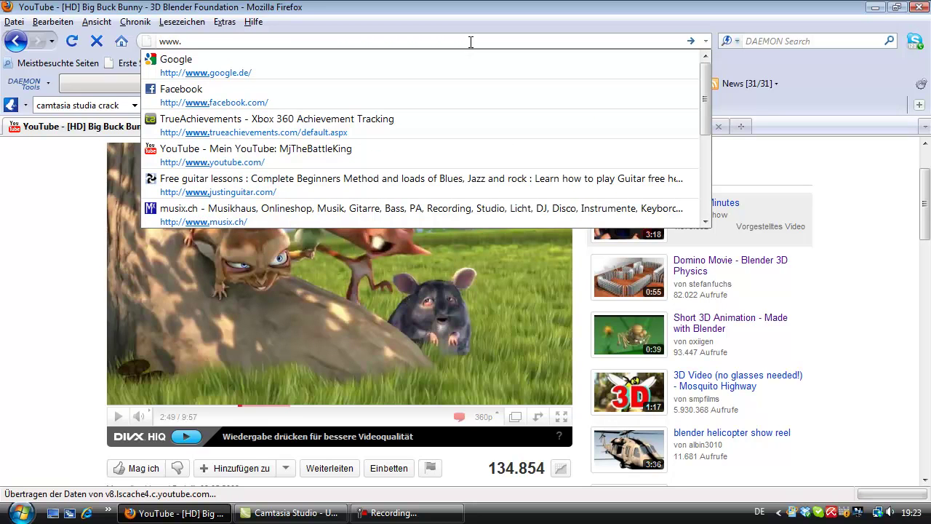
{"action": "type", "text": ".blender"}
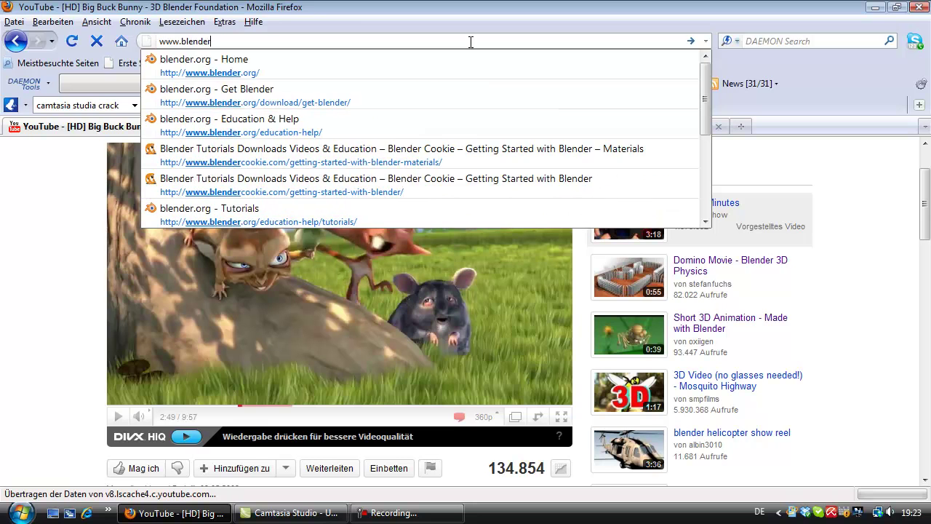
{"action": "type", "text": ".org"}
{"action": "key", "text": "Return"}
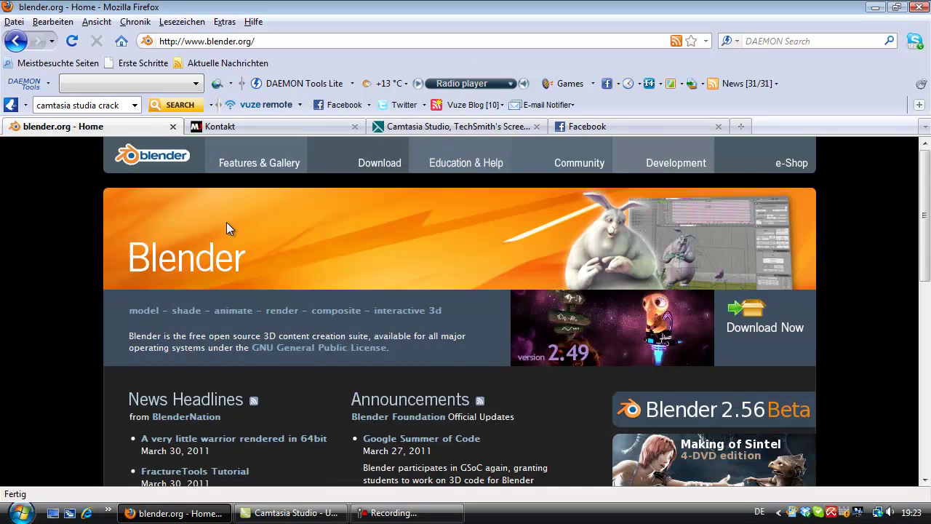
{"action": "scroll", "coordinate": [225, 225], "scroll_direction": "down", "scroll_amount": 12}
{"action": "scroll", "coordinate": [223, 231], "scroll_direction": "up", "scroll_amount": 12}
Go to the Get Blender download page offering Blender 2.49b
{"action": "left_click", "coordinate": [372, 164]}
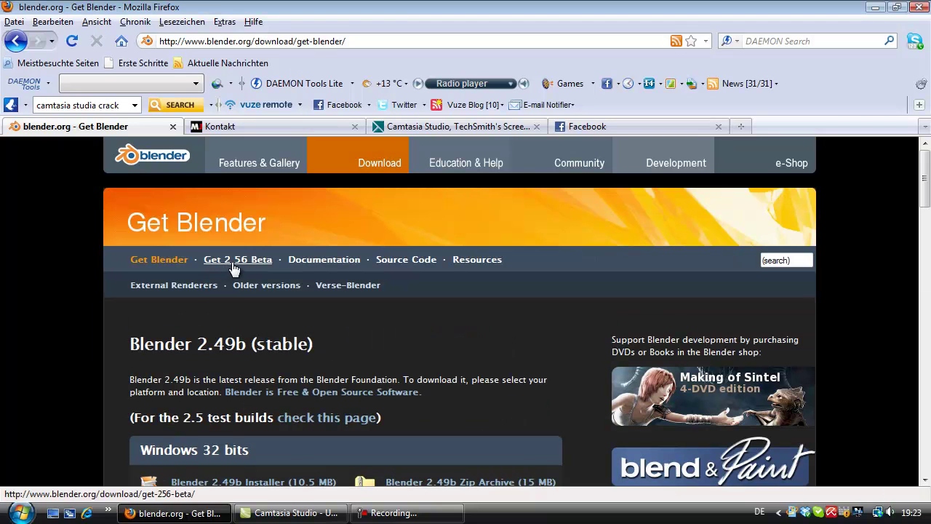
{"action": "scroll", "coordinate": [240, 270], "scroll_direction": "down", "scroll_amount": 2}
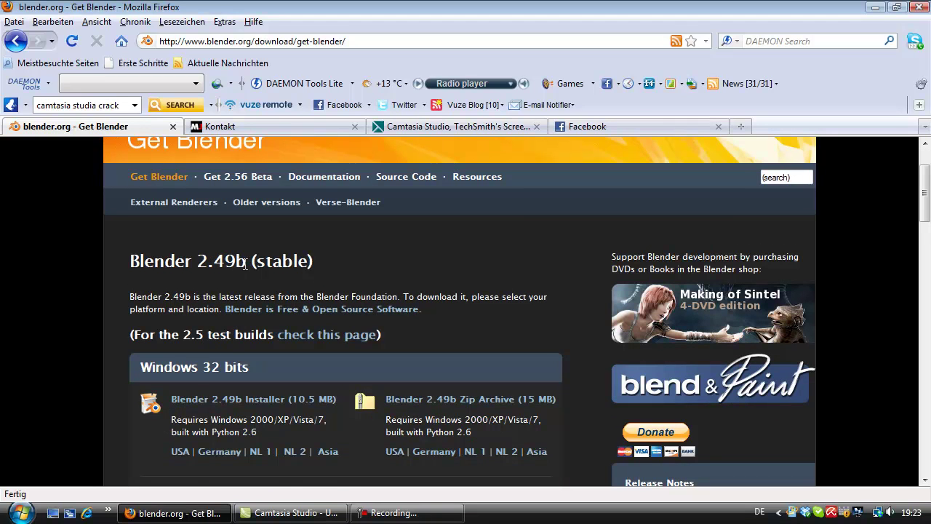
{"action": "scroll", "coordinate": [252, 255], "scroll_direction": "up", "scroll_amount": 2}
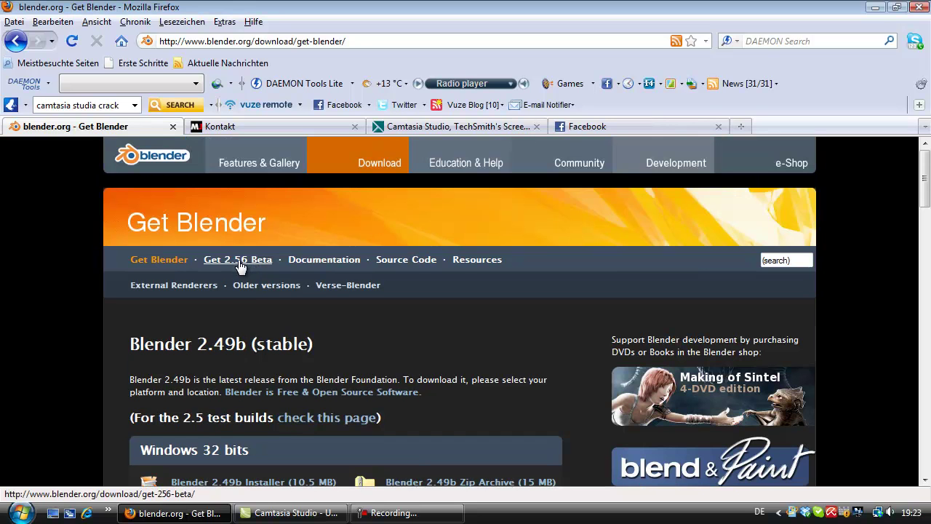
Open the Get 2.56 Beta page and scroll through all platforms, ending at Windows 32 bit
{"action": "left_click", "coordinate": [240, 267]}
{"action": "scroll", "coordinate": [221, 289], "scroll_direction": "down", "scroll_amount": 4}
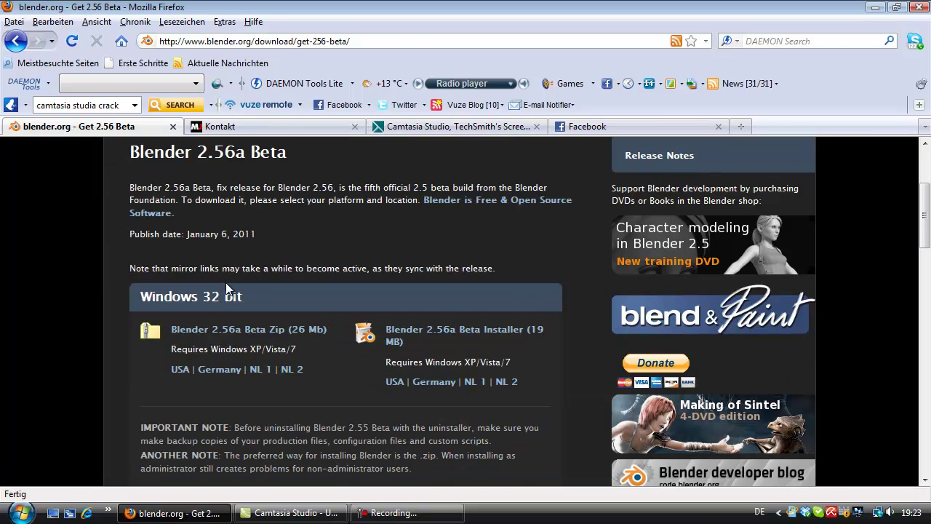
{"action": "scroll", "coordinate": [215, 283], "scroll_direction": "down", "scroll_amount": 2}
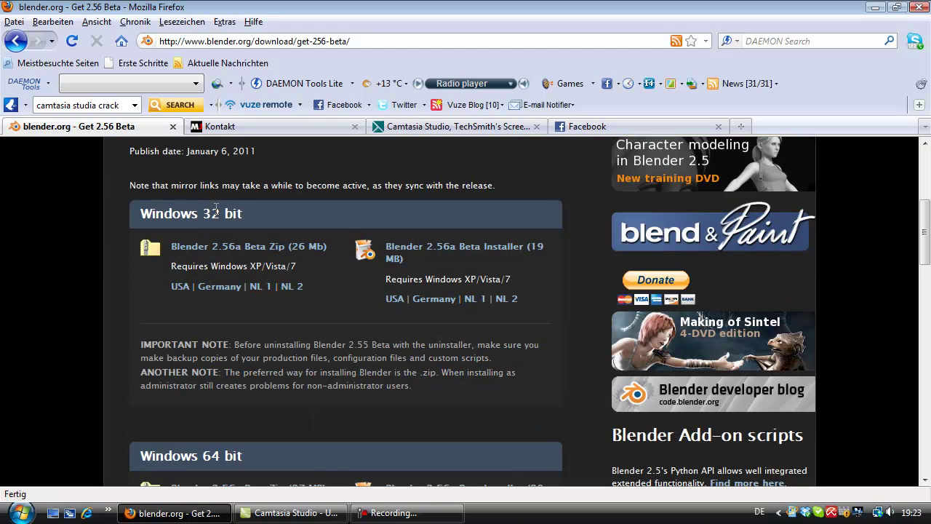
{"action": "scroll", "coordinate": [215, 280], "scroll_direction": "down", "scroll_amount": 4}
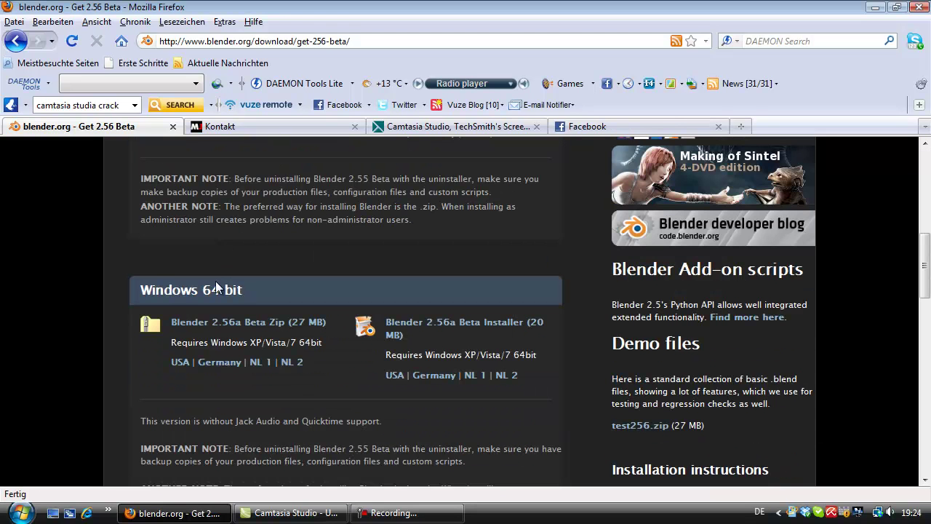
{"action": "scroll", "coordinate": [216, 296], "scroll_direction": "down", "scroll_amount": 6}
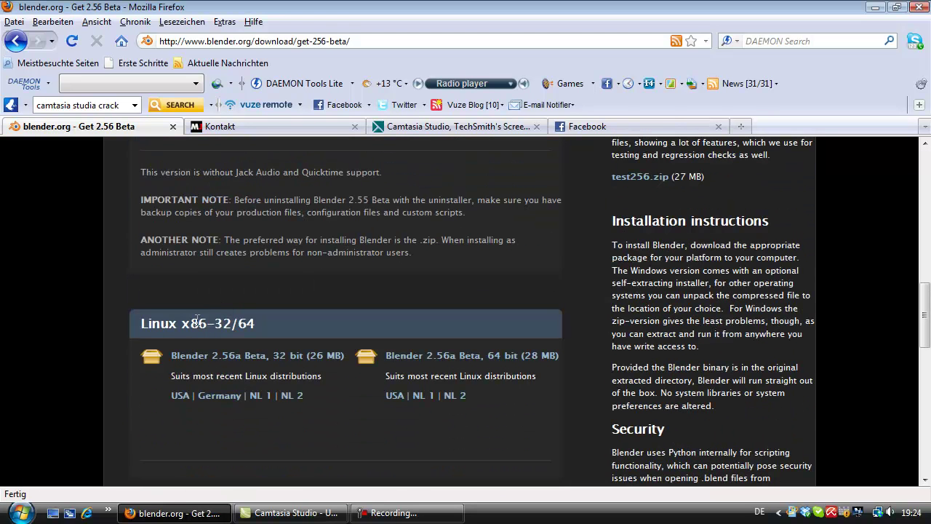
{"action": "scroll", "coordinate": [186, 322], "scroll_direction": "down", "scroll_amount": 4}
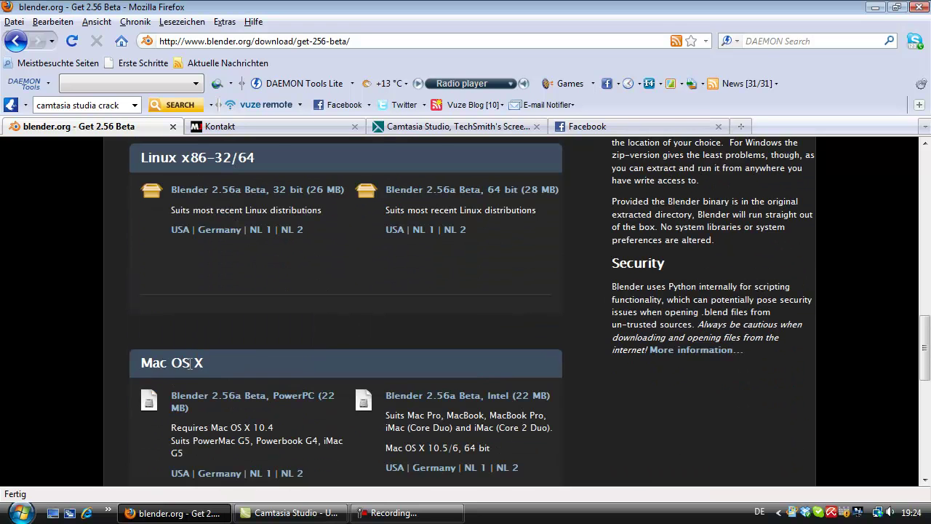
{"action": "scroll", "coordinate": [191, 361], "scroll_direction": "down", "scroll_amount": 6}
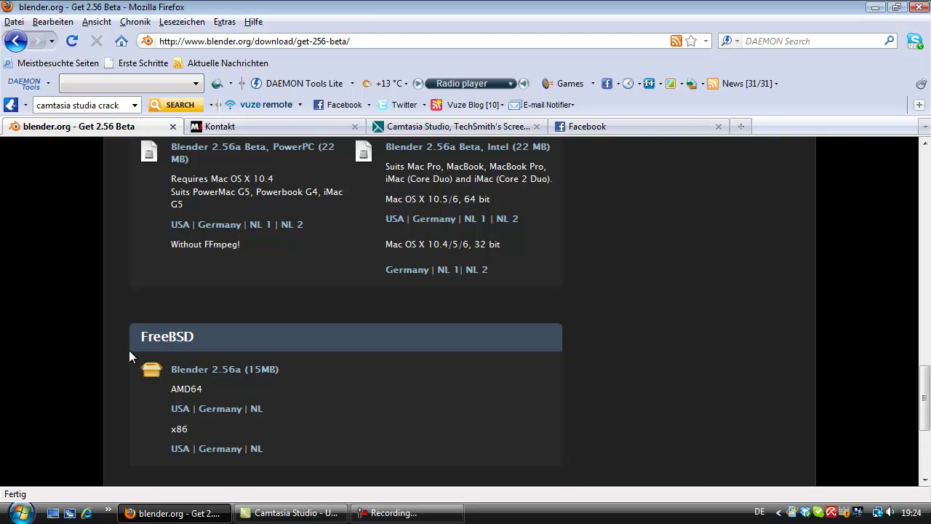
{"action": "scroll", "coordinate": [119, 351], "scroll_direction": "up", "scroll_amount": 20}
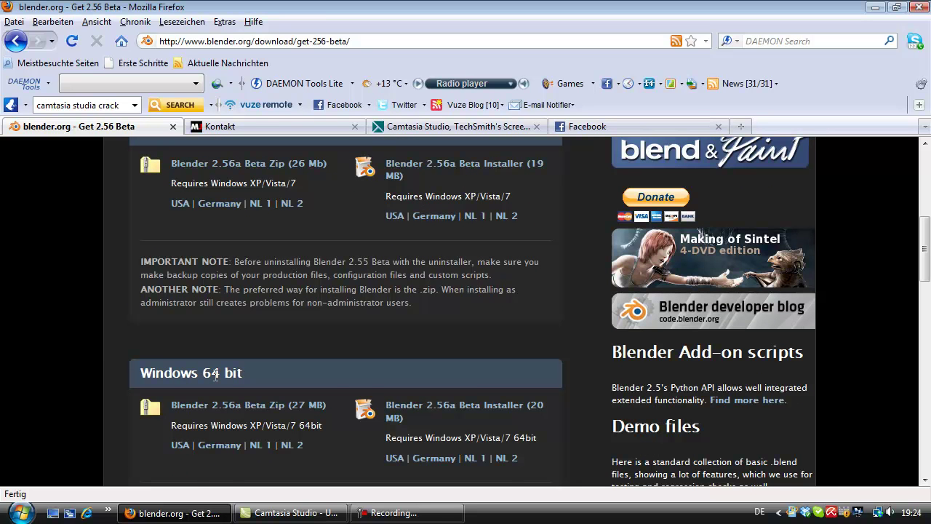
{"action": "scroll", "coordinate": [215, 373], "scroll_direction": "up", "scroll_amount": 2}
{"action": "scroll", "coordinate": [216, 374], "scroll_direction": "up", "scroll_amount": 5}
{"action": "scroll", "coordinate": [215, 373], "scroll_direction": "down", "scroll_amount": 5}
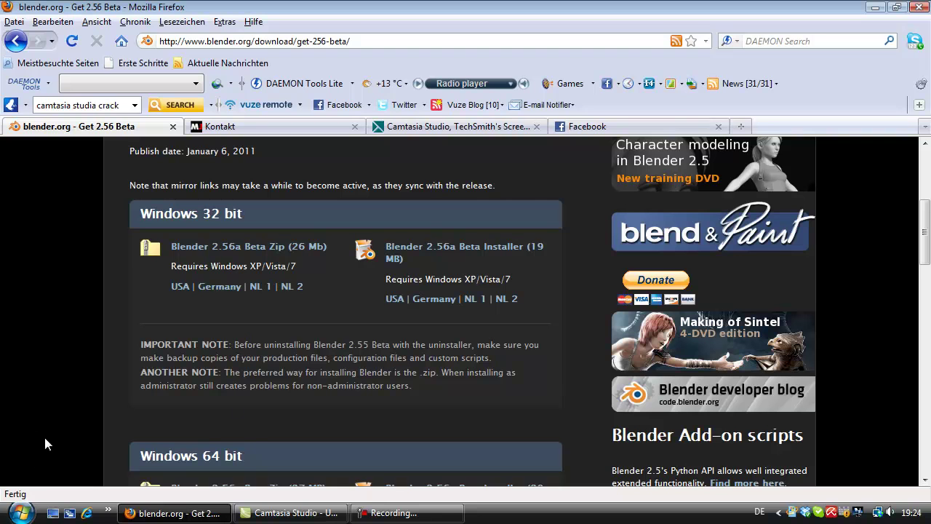
{"action": "scroll", "coordinate": [51, 436], "scroll_direction": "down", "scroll_amount": 2}
{"action": "scroll", "coordinate": [57, 437], "scroll_direction": "up", "scroll_amount": 2}
Check the Control Panel System page shows a 32-bit operating system, then close it
{"action": "left_click", "coordinate": [22, 514]}
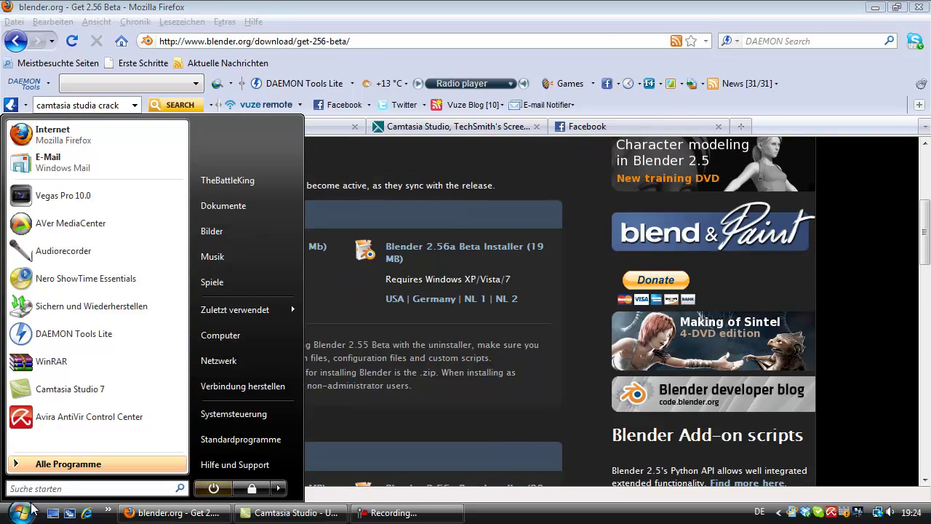
{"action": "left_click", "coordinate": [231, 416]}
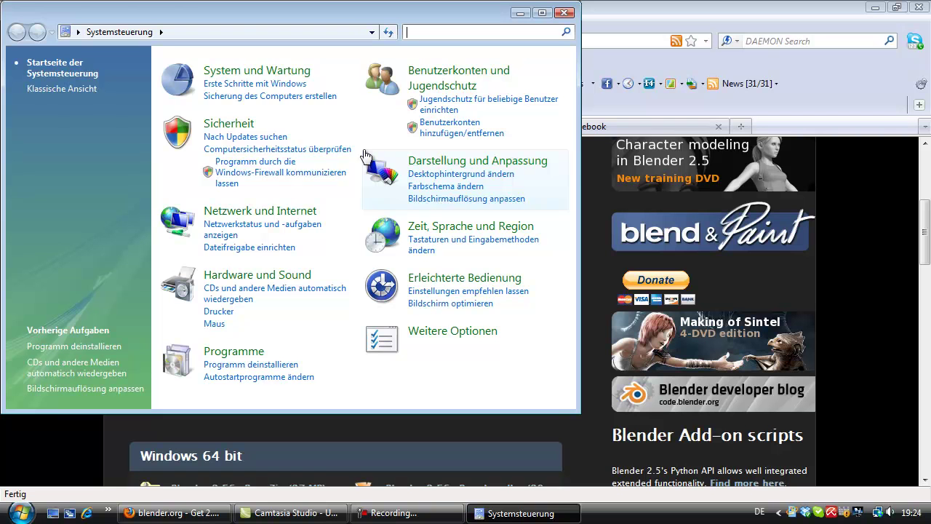
{"action": "left_click", "coordinate": [257, 72]}
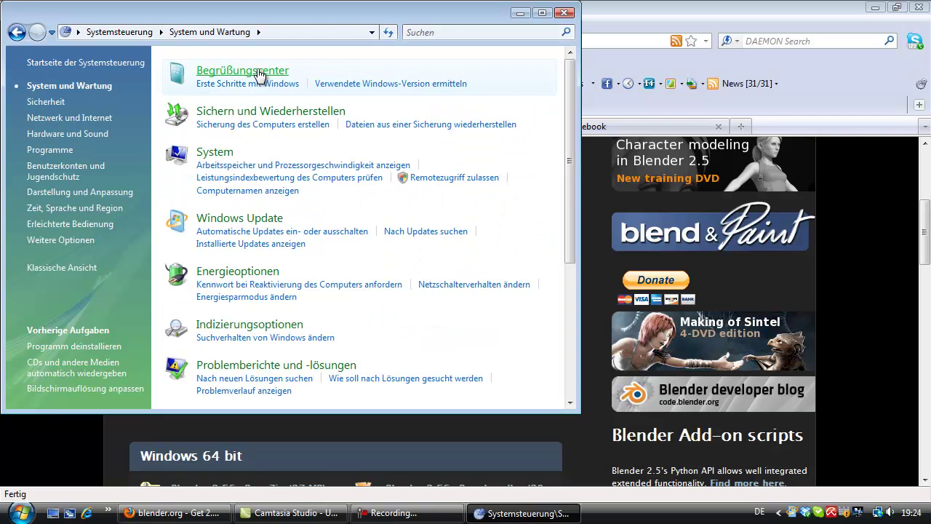
{"action": "left_click", "coordinate": [215, 152]}
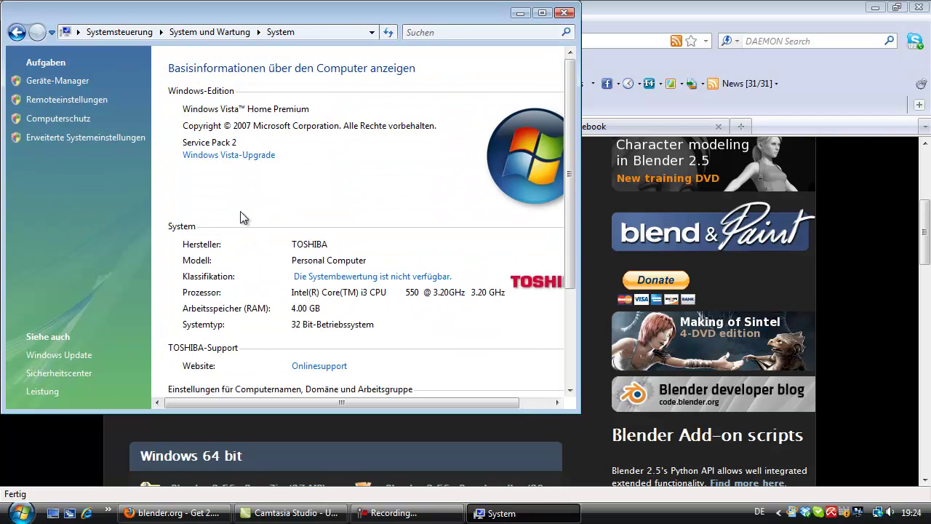
{"action": "left_click_drag", "start_coordinate": [568, 175], "coordinate": [509, 272]}
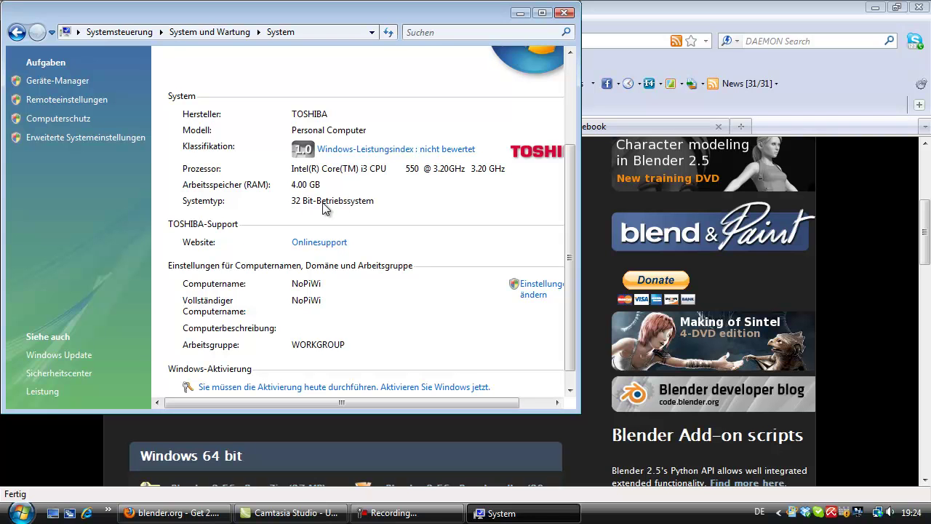
{"action": "left_click", "coordinate": [565, 13]}
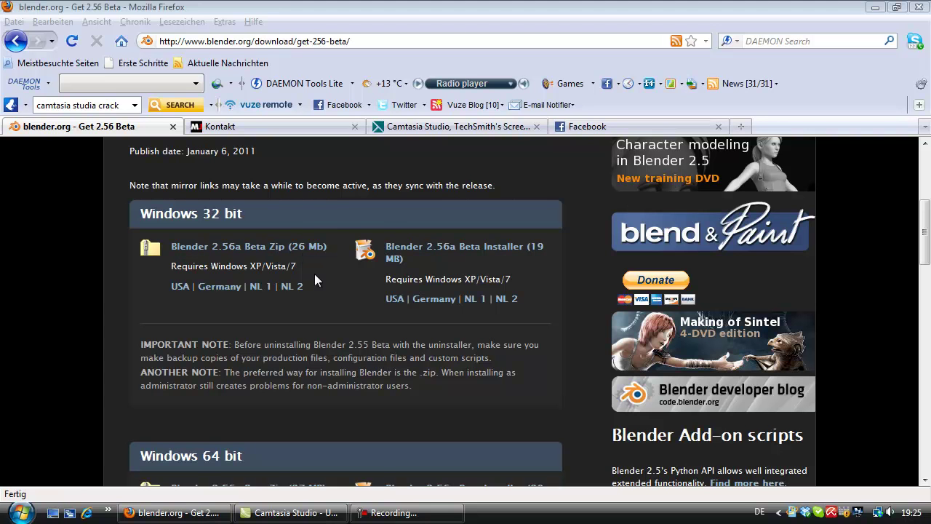
Download the Windows 32 bit 'Blender 2.56a Beta Zip (26 Mb)' archive
{"action": "scroll", "coordinate": [325, 289], "scroll_direction": "down", "scroll_amount": 2}
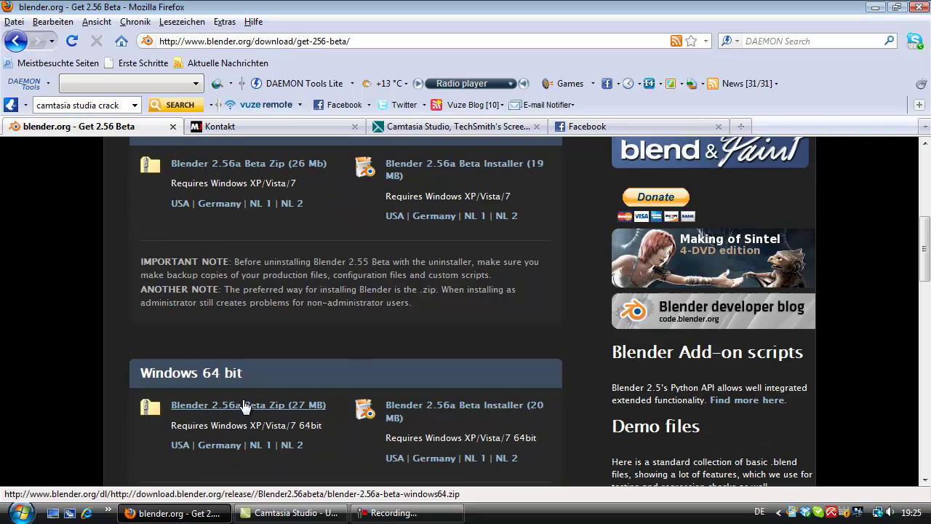
{"action": "scroll", "coordinate": [306, 296], "scroll_direction": "up", "scroll_amount": 6}
{"action": "scroll", "coordinate": [300, 304], "scroll_direction": "down", "scroll_amount": 2}
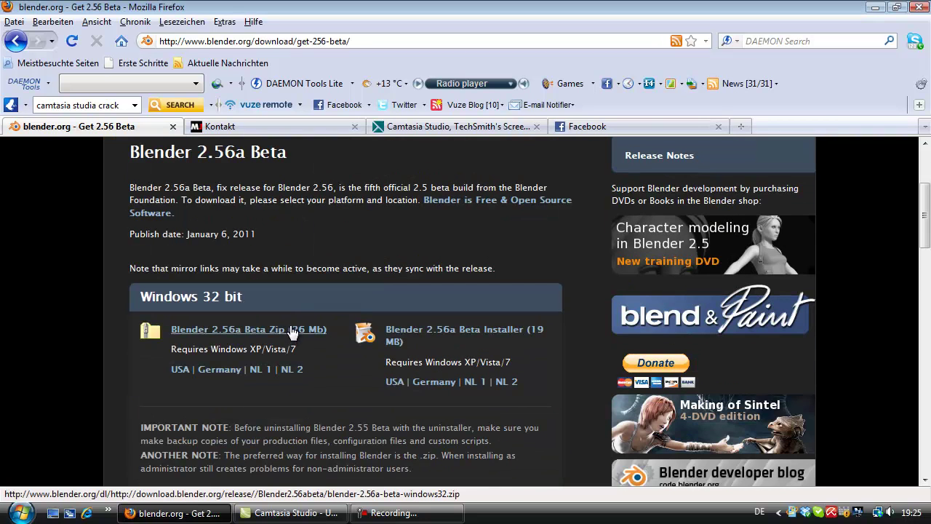
{"action": "left_click", "coordinate": [290, 331]}
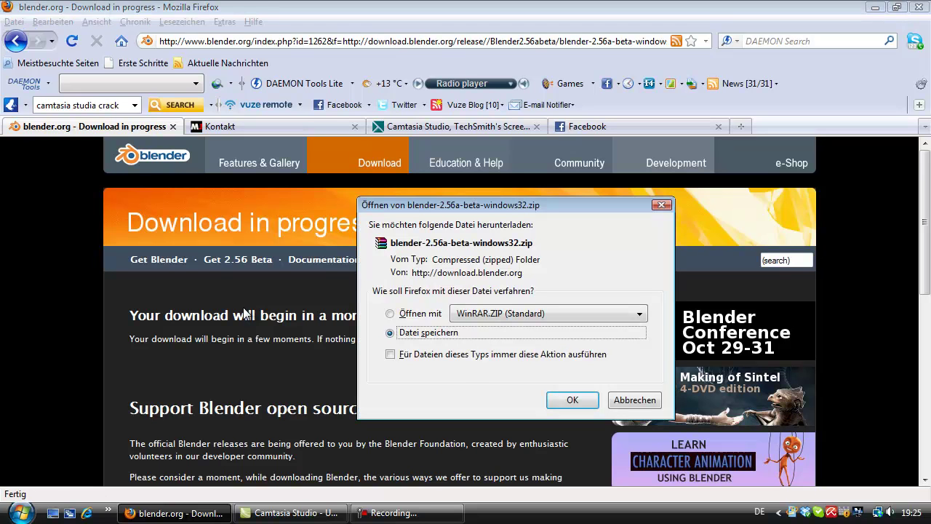
Save blender-2.56a-beta-windows32.zip and show it in its containing Download folder
{"action": "left_click", "coordinate": [570, 401]}
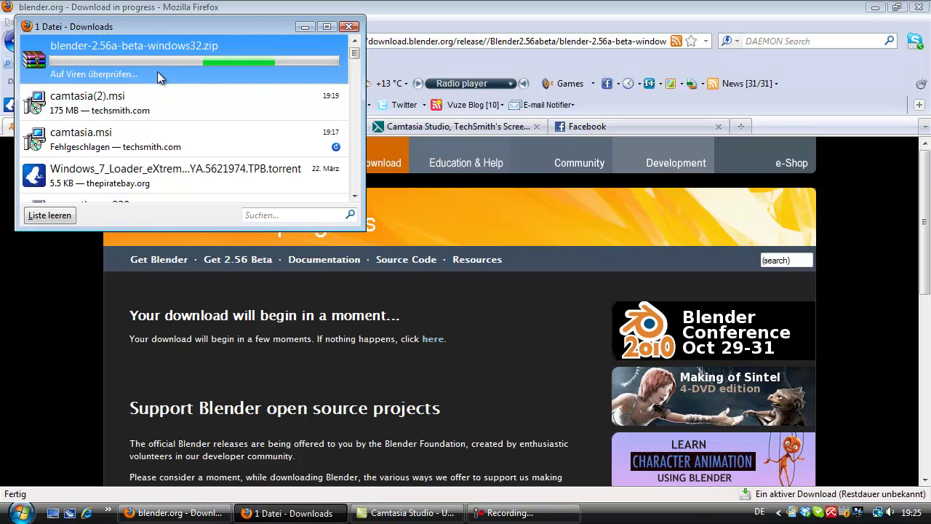
{"action": "double_click", "coordinate": [142, 47]}
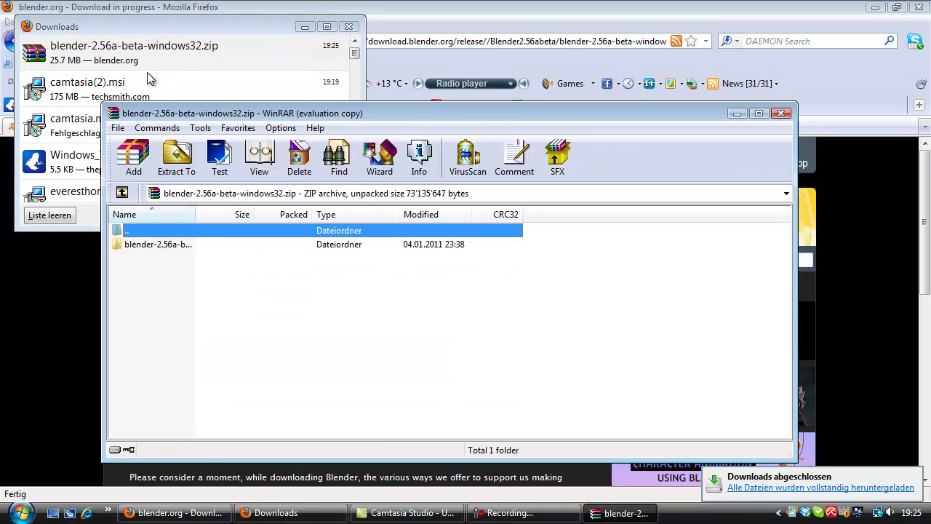
{"action": "left_click", "coordinate": [781, 113]}
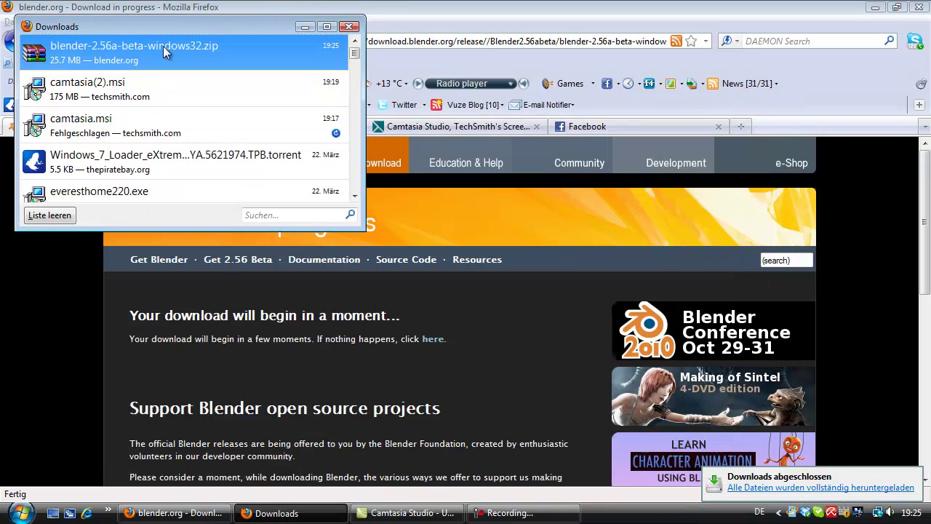
{"action": "right_click", "coordinate": [158, 40]}
{"action": "left_click", "coordinate": [182, 64]}
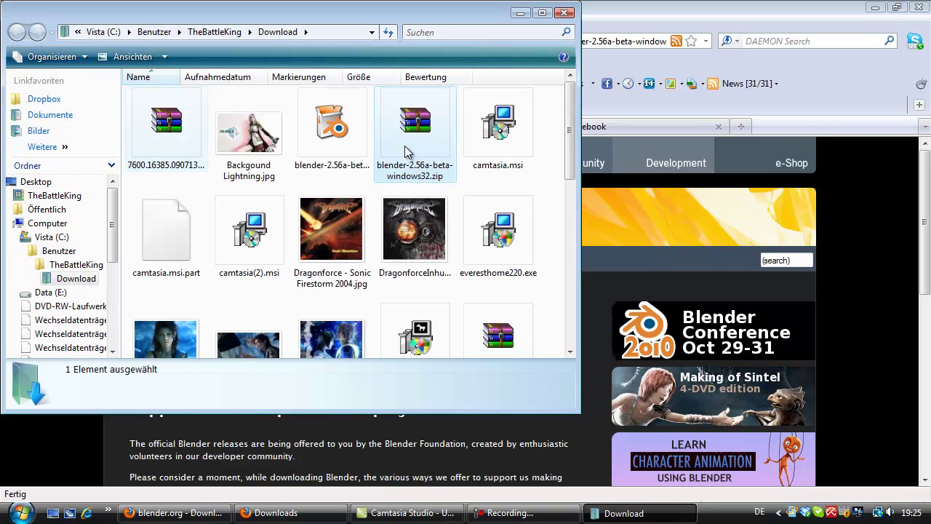
Extract blender-2.56a-beta-windows32.zip to the Desktop with WinRAR and close the Download folder
{"action": "left_click", "coordinate": [405, 145]}
{"action": "right_click", "coordinate": [422, 142]}
{"action": "left_click", "coordinate": [434, 174]}
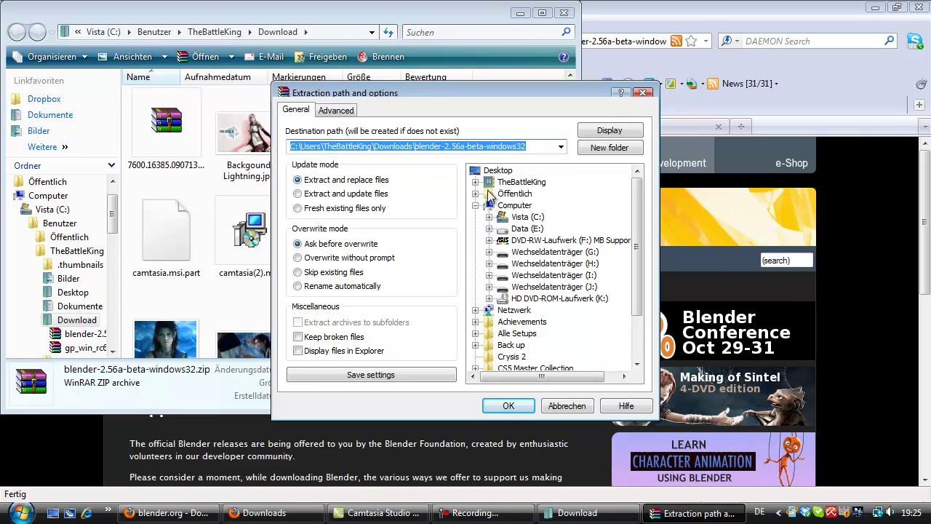
{"action": "left_click", "coordinate": [488, 183]}
{"action": "left_click", "coordinate": [475, 181]}
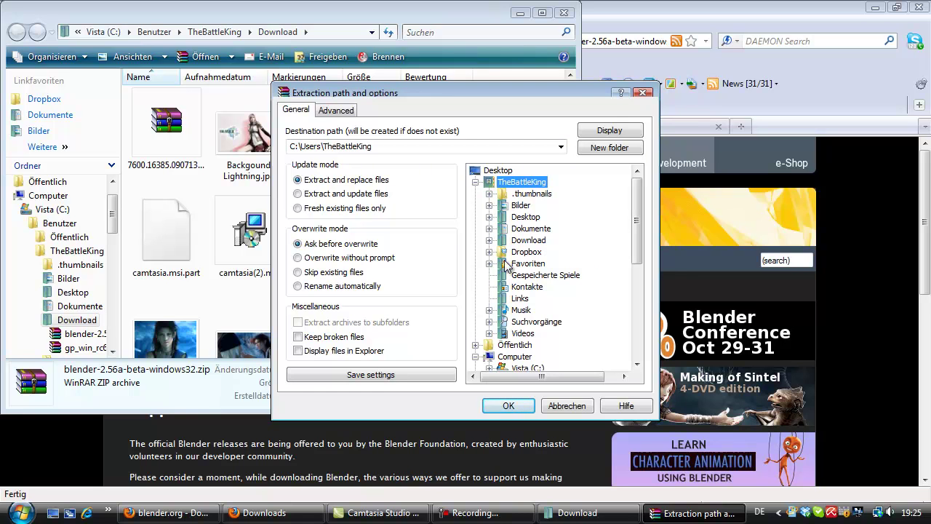
{"action": "left_click", "coordinate": [505, 218]}
{"action": "left_click", "coordinate": [513, 402]}
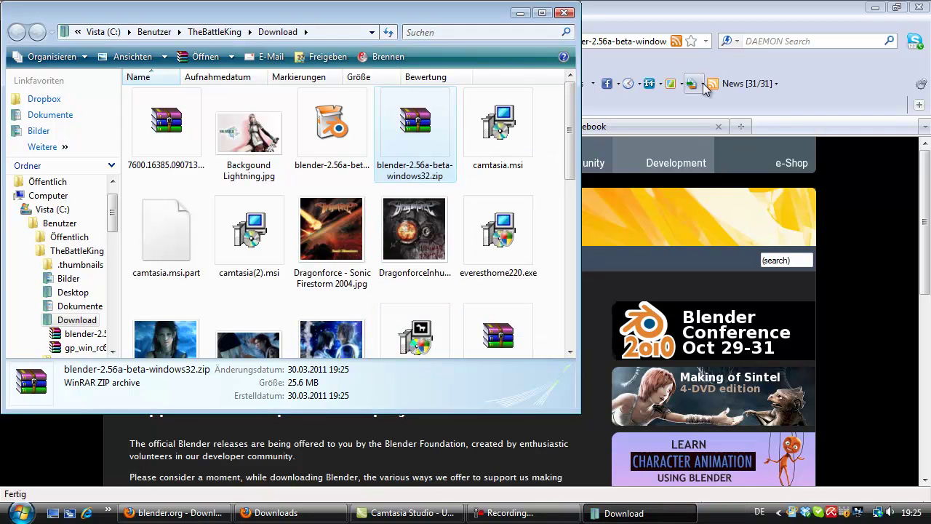
{"action": "left_click", "coordinate": [563, 14]}
Minimize the browser and move the extracted Blender folder beside greenpois0n.exe on the desktop
{"action": "left_click", "coordinate": [875, 7]}
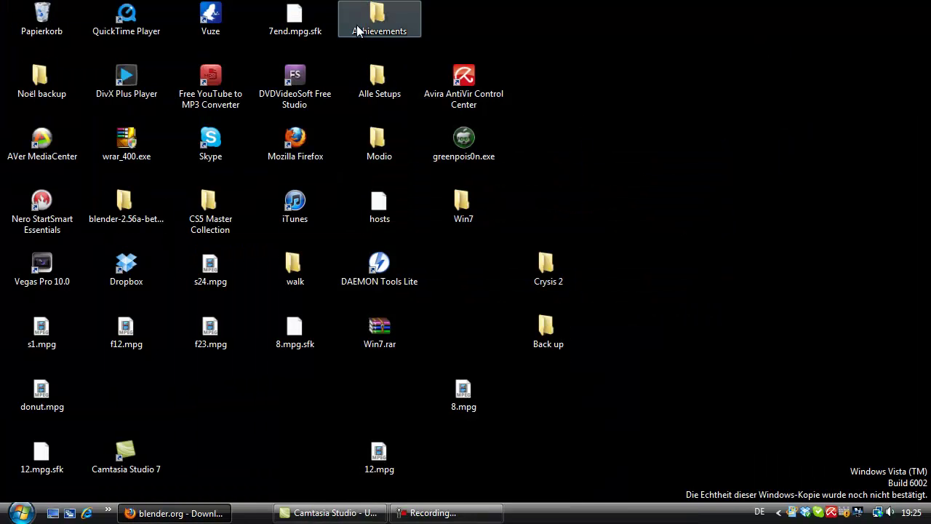
{"action": "left_click_drag", "start_coordinate": [127, 208], "coordinate": [563, 127]}
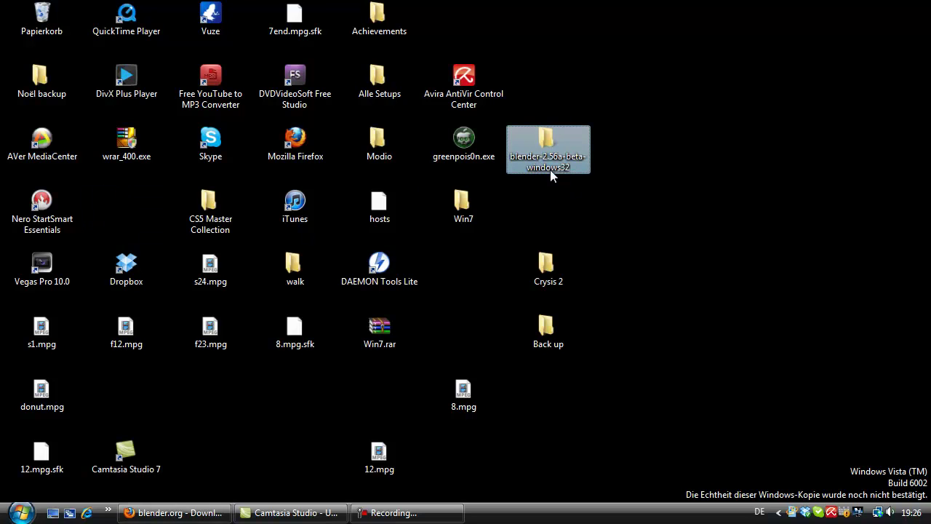
{"action": "left_click", "coordinate": [587, 179]}
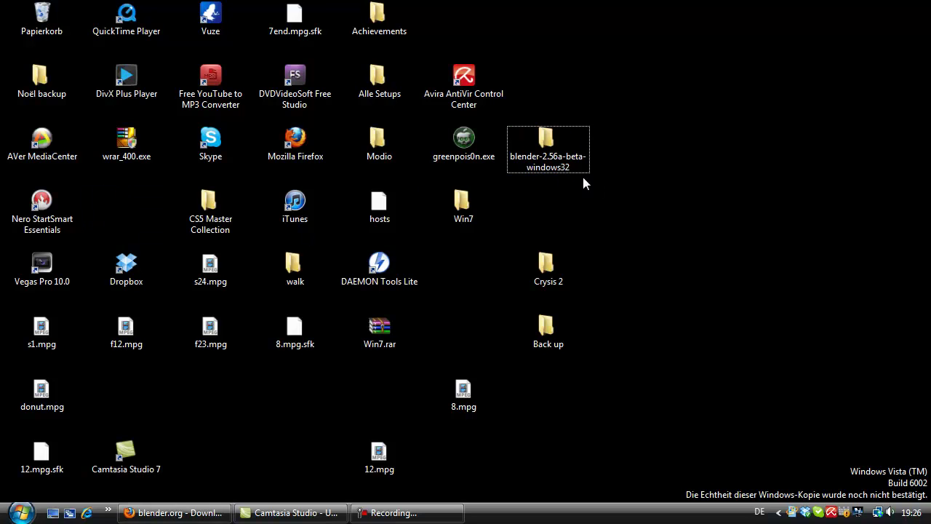
Open the blender-2.56a-beta-windows32 folder and browse its 28 files, including blender.exe
{"action": "double_click", "coordinate": [547, 148]}
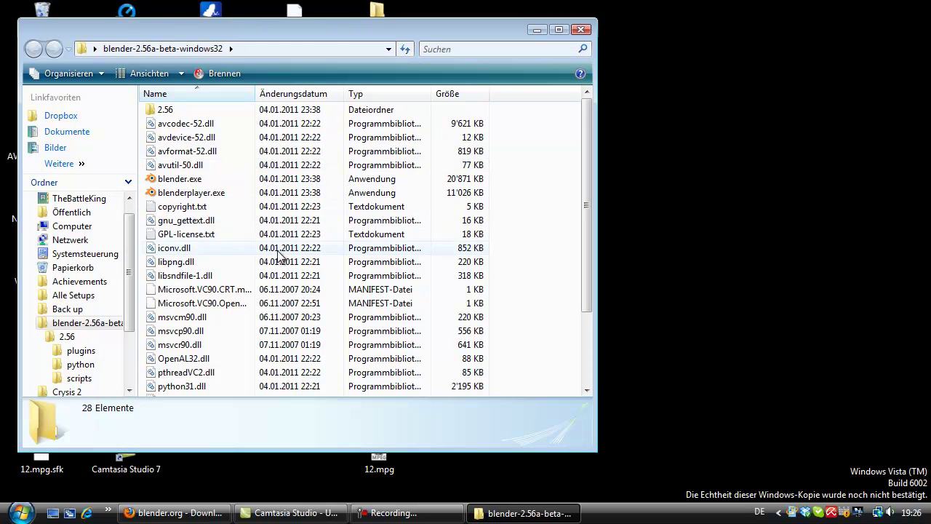
{"action": "scroll", "coordinate": [284, 269], "scroll_direction": "down", "scroll_amount": 3}
{"action": "scroll", "coordinate": [291, 289], "scroll_direction": "up", "scroll_amount": 3}
{"action": "scroll", "coordinate": [291, 289], "scroll_direction": "down", "scroll_amount": 2}
{"action": "scroll", "coordinate": [284, 280], "scroll_direction": "up", "scroll_amount": 2}
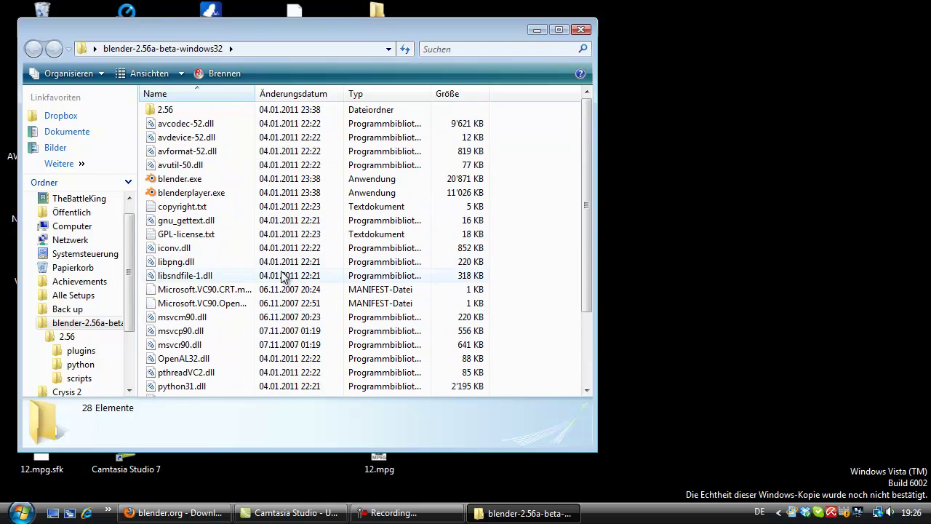
Launch blender.exe, dismiss the splash screen, and orbit the default cube, camera and lamp scene
{"action": "double_click", "coordinate": [193, 182]}
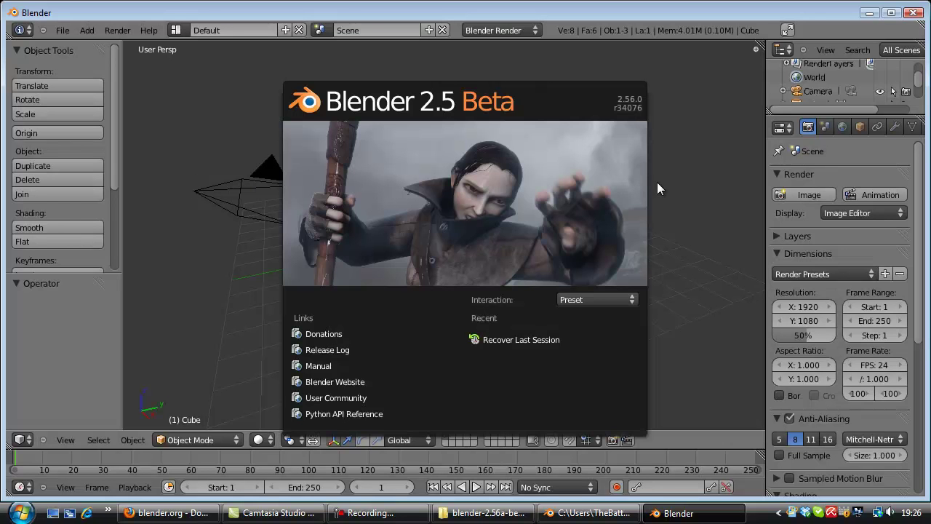
{"action": "left_click", "coordinate": [659, 210]}
{"action": "left_click_drag", "start_coordinate": [432, 264], "coordinate": [467, 277]}
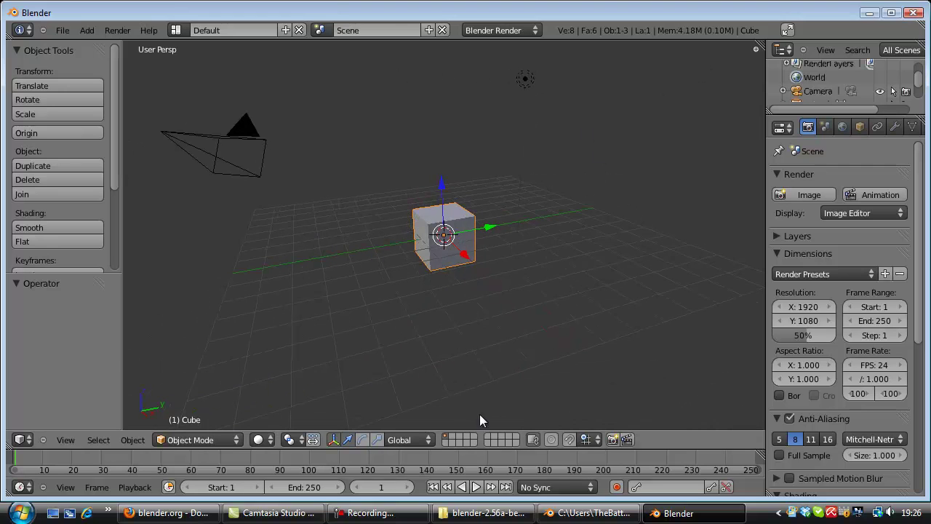
Bring the Blender console window to the front and drag it into position over the scene
{"action": "left_click", "coordinate": [589, 513]}
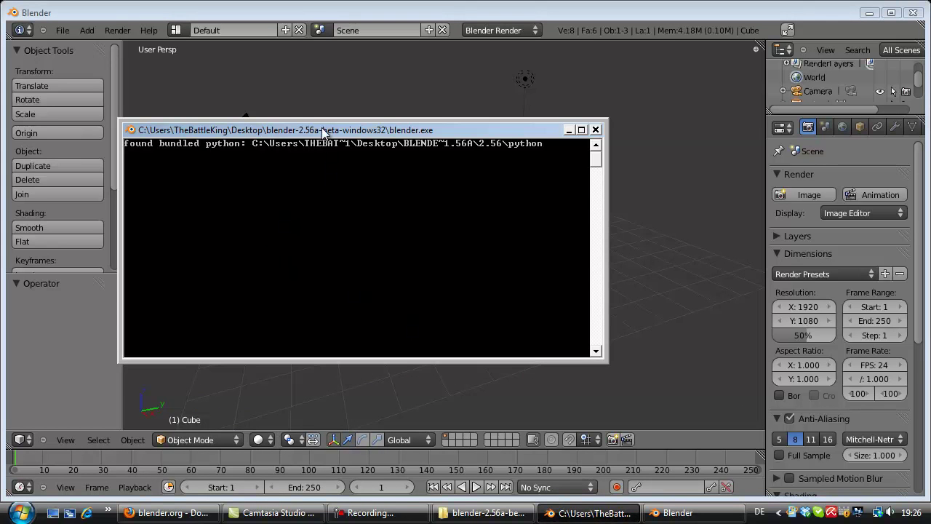
{"action": "left_click_drag", "start_coordinate": [321, 128], "coordinate": [324, 161]}
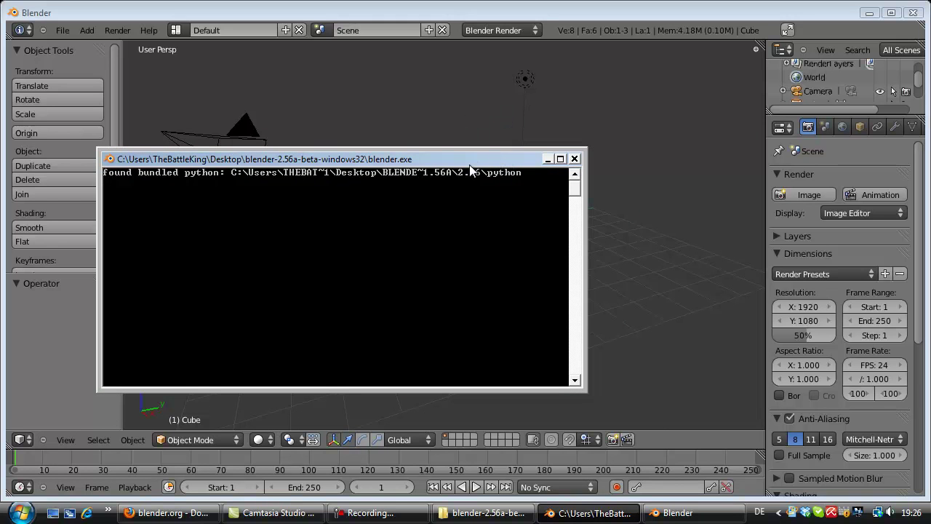
{"action": "left_click_drag", "start_coordinate": [469, 165], "coordinate": [486, 127]}
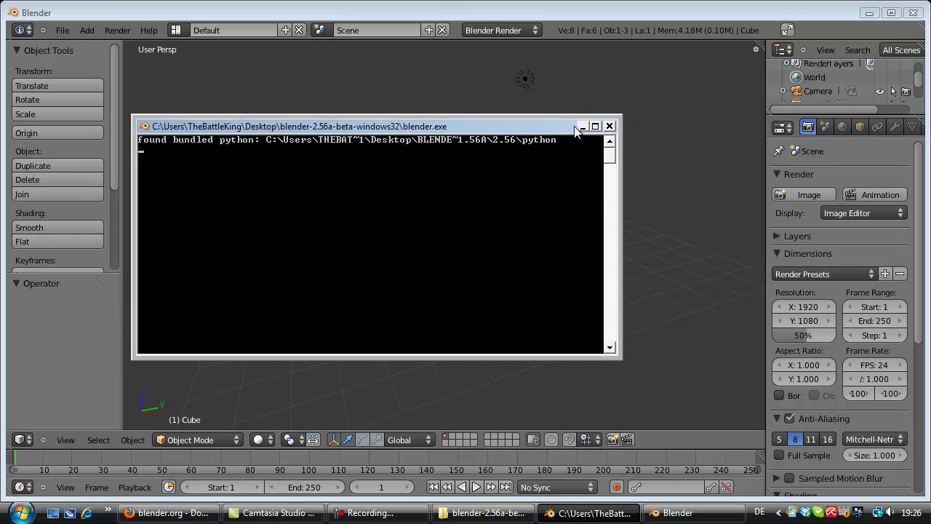
{"action": "left_click_drag", "start_coordinate": [545, 129], "coordinate": [514, 151]}
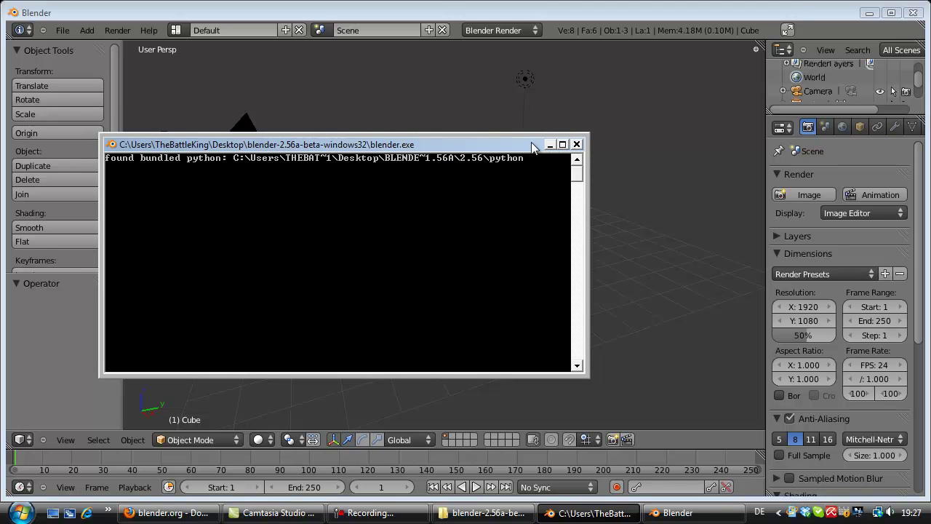
{"action": "left_click_drag", "start_coordinate": [532, 147], "coordinate": [492, 143]}
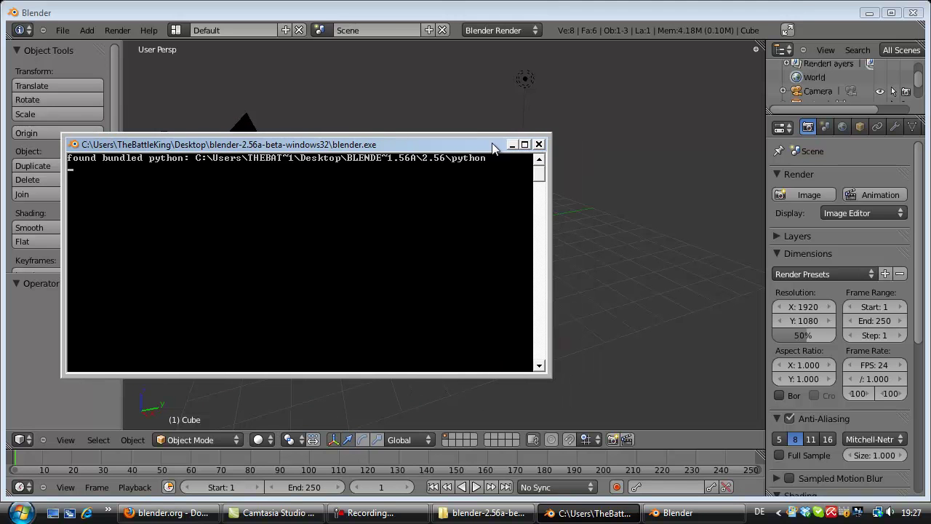
Close the console window to quit Blender, returning to the blender-2.56a-beta-windows32 folder
{"action": "left_click", "coordinate": [539, 145]}
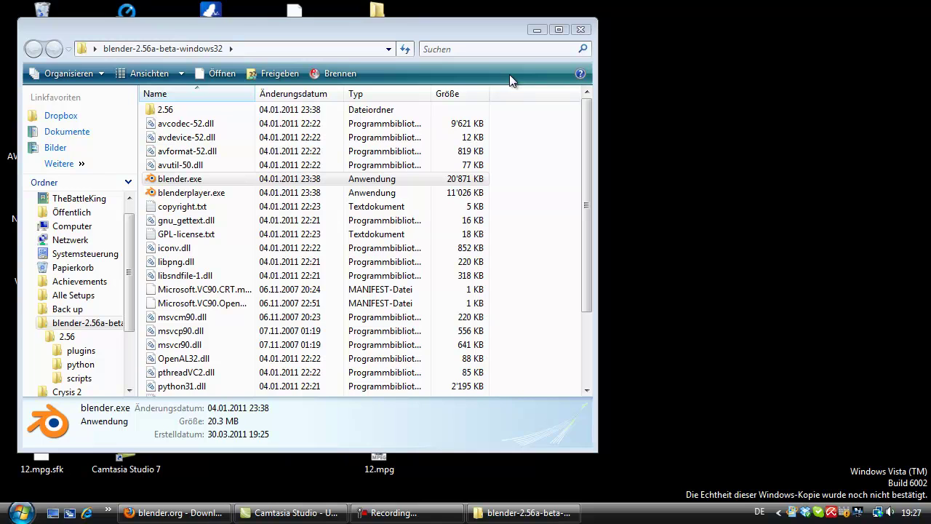